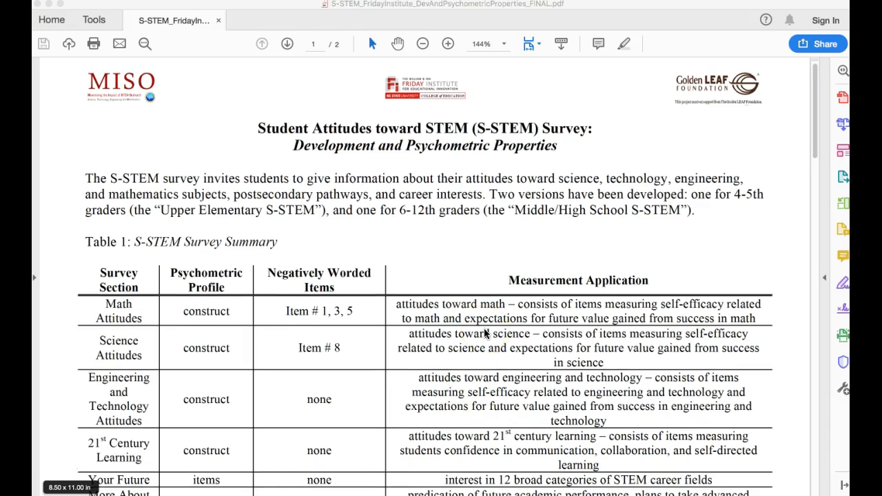
Step: Review the S-STEM survey overview and select the grade ranges of the two versions, 4-5th and 6-12th, in the introduction
{"action": "scroll", "coordinate": [484, 334], "scroll_direction": "down", "scroll_amount": 2}
{"action": "scroll", "coordinate": [485, 333], "scroll_direction": "down", "scroll_amount": 3}
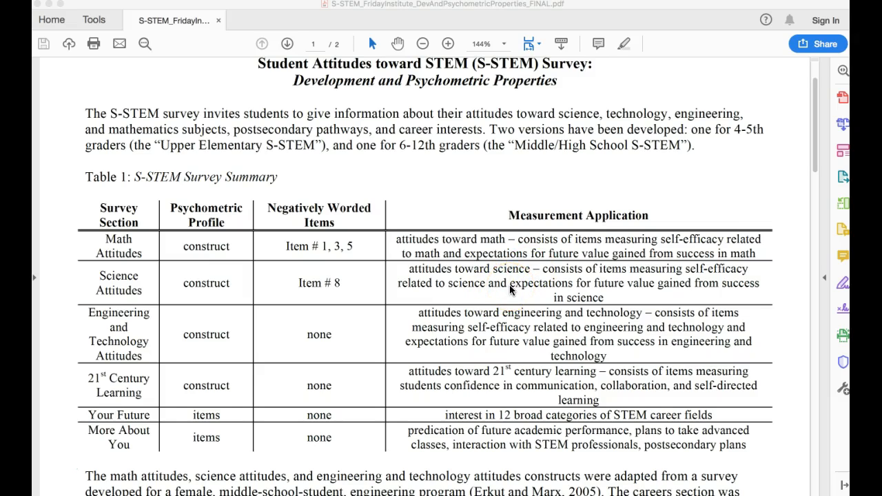
{"action": "scroll", "coordinate": [510, 289], "scroll_direction": "up", "scroll_amount": 1}
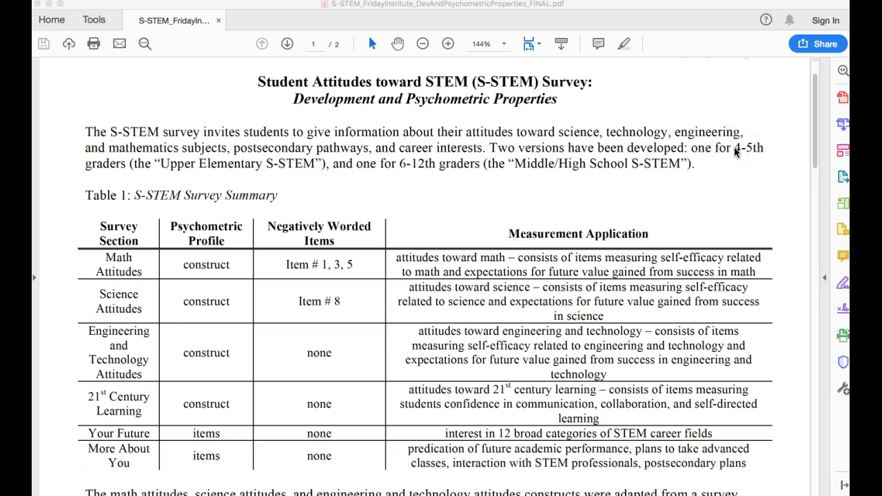
{"action": "left_click_drag", "start_coordinate": [735, 148], "coordinate": [762, 153]}
{"action": "left_click_drag", "start_coordinate": [399, 163], "coordinate": [464, 164]}
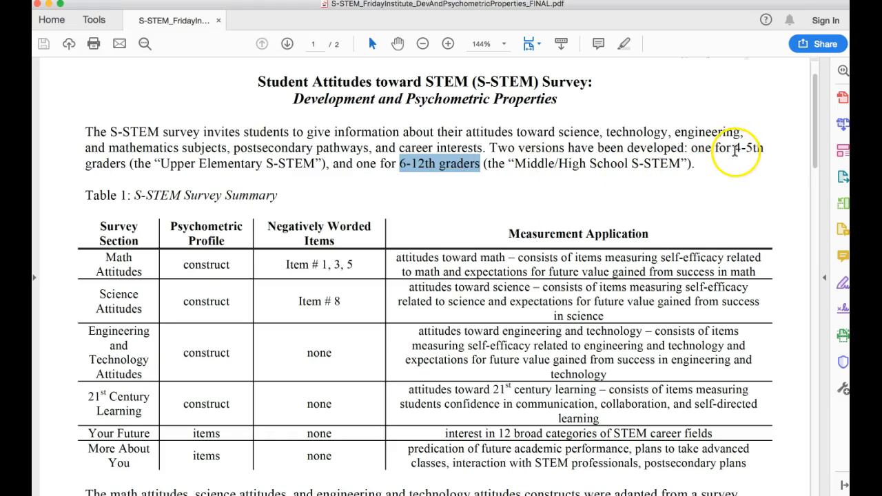
{"action": "left_click", "coordinate": [736, 150]}
{"action": "left_click_drag", "start_coordinate": [736, 151], "coordinate": [756, 149]}
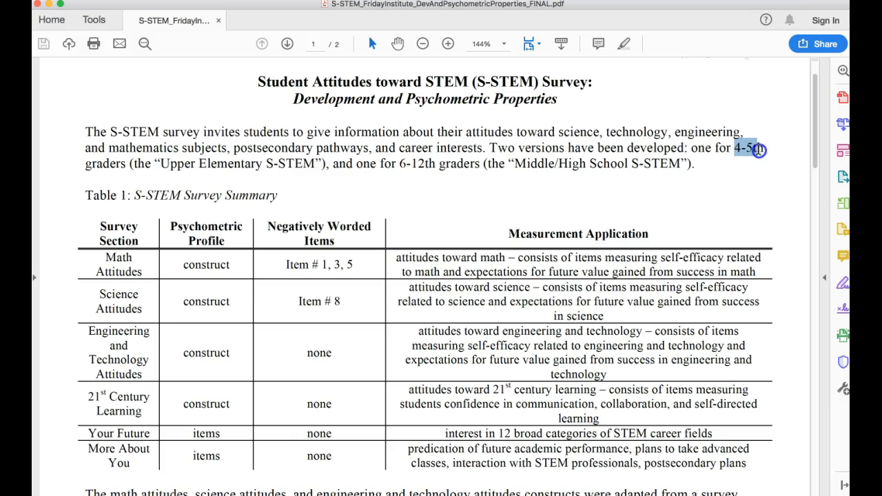
{"action": "left_click_drag", "start_coordinate": [400, 164], "coordinate": [435, 164]}
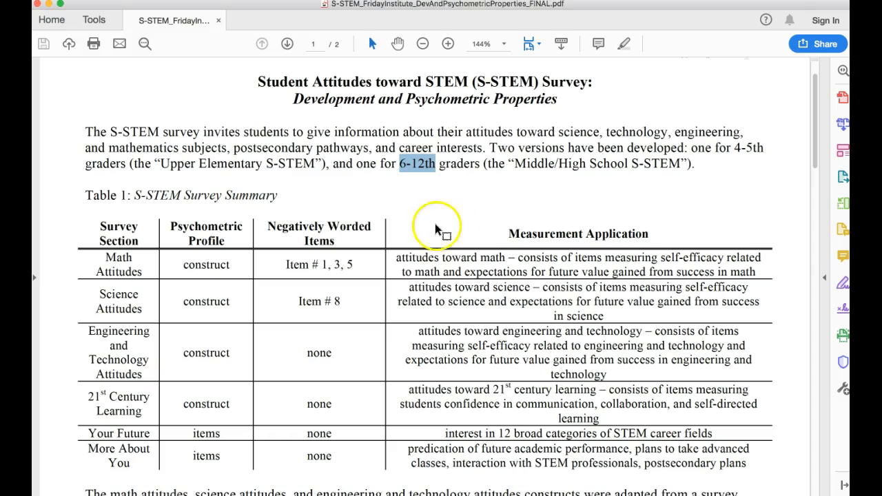
Step: Select the Math, Science, Engineering and Technology, and 21st Century Learning construct names one after another in Table 1
{"action": "scroll", "coordinate": [314, 266], "scroll_direction": "down", "scroll_amount": 1}
{"action": "scroll", "coordinate": [314, 265], "scroll_direction": "down", "scroll_amount": 2}
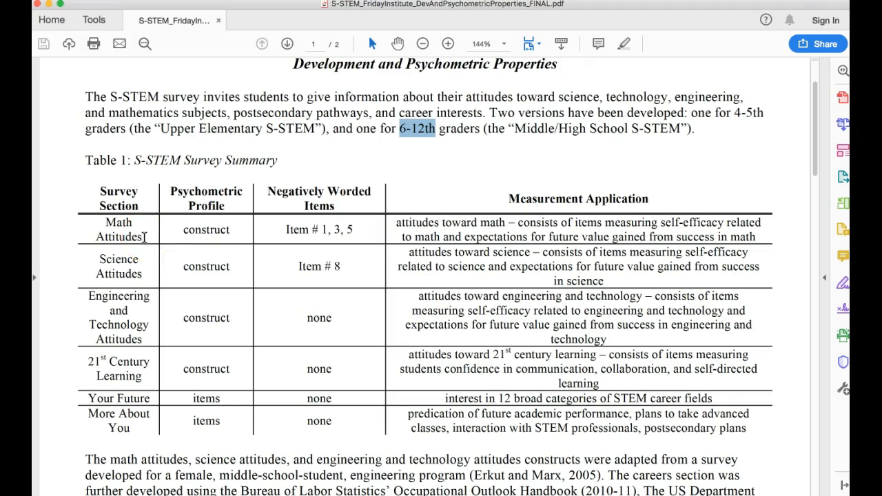
{"action": "left_click", "coordinate": [139, 236]}
{"action": "left_click_drag", "start_coordinate": [138, 237], "coordinate": [112, 221]}
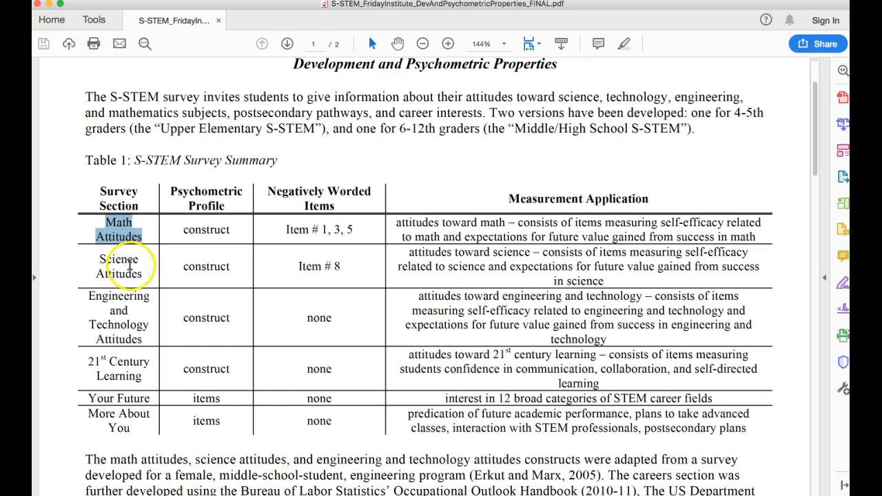
{"action": "left_click_drag", "start_coordinate": [141, 274], "coordinate": [100, 259]}
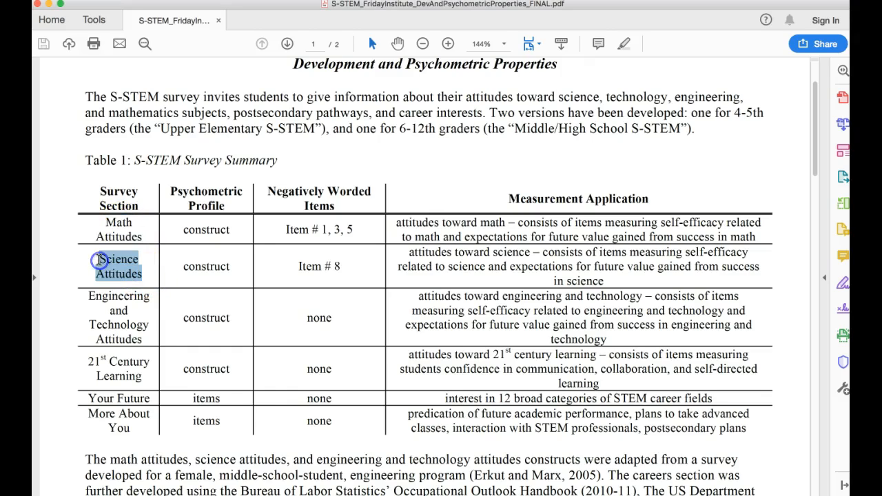
{"action": "left_click_drag", "start_coordinate": [142, 341], "coordinate": [95, 301]}
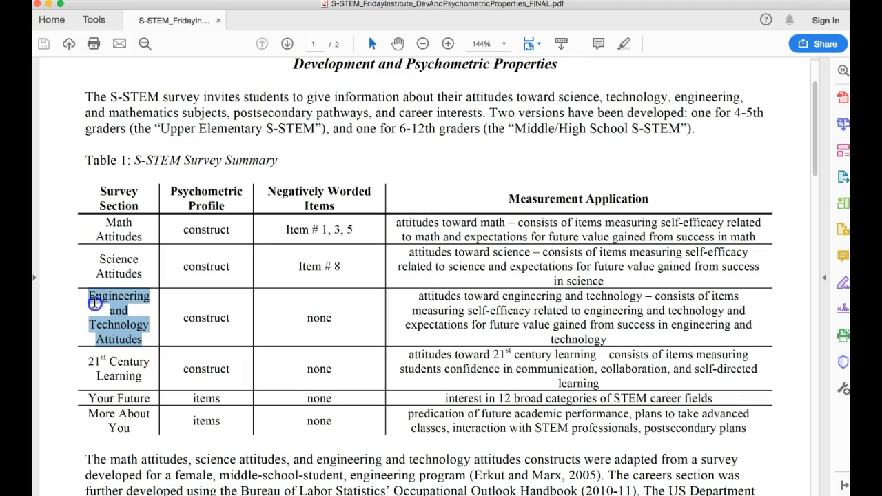
{"action": "left_click_drag", "start_coordinate": [144, 375], "coordinate": [95, 365]}
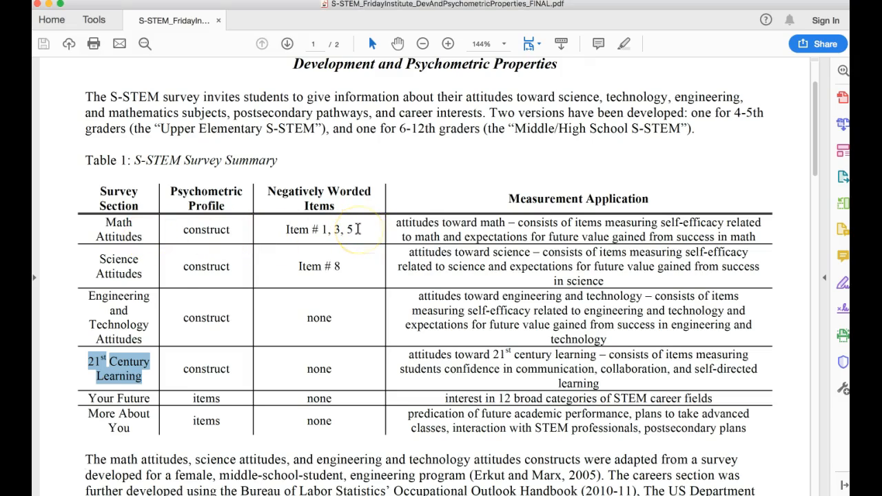
Step: Select the negatively worded item entries for Math Attitudes and for Science Attitudes in Table 1
{"action": "left_click_drag", "start_coordinate": [356, 230], "coordinate": [296, 230]}
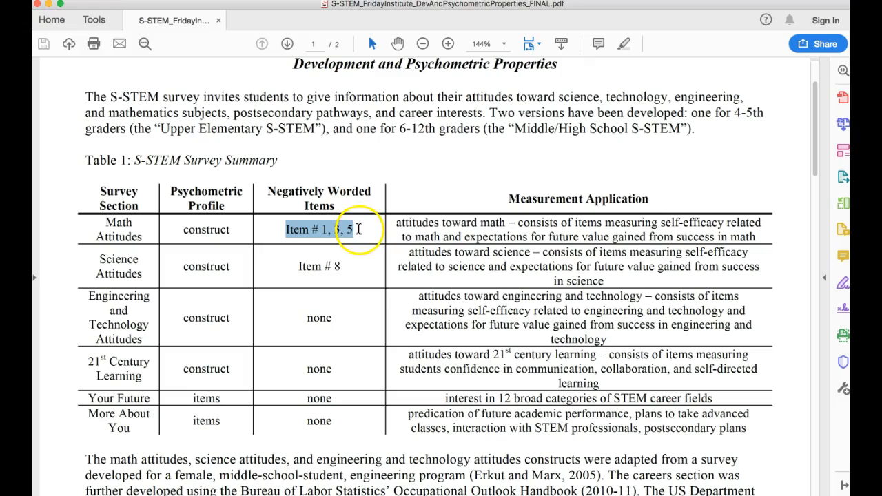
{"action": "left_click", "coordinate": [356, 230]}
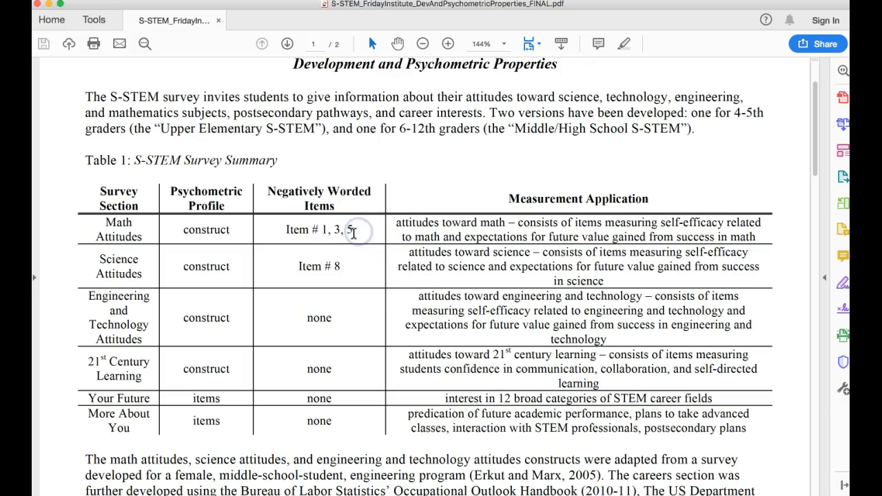
{"action": "left_click_drag", "start_coordinate": [357, 231], "coordinate": [298, 230]}
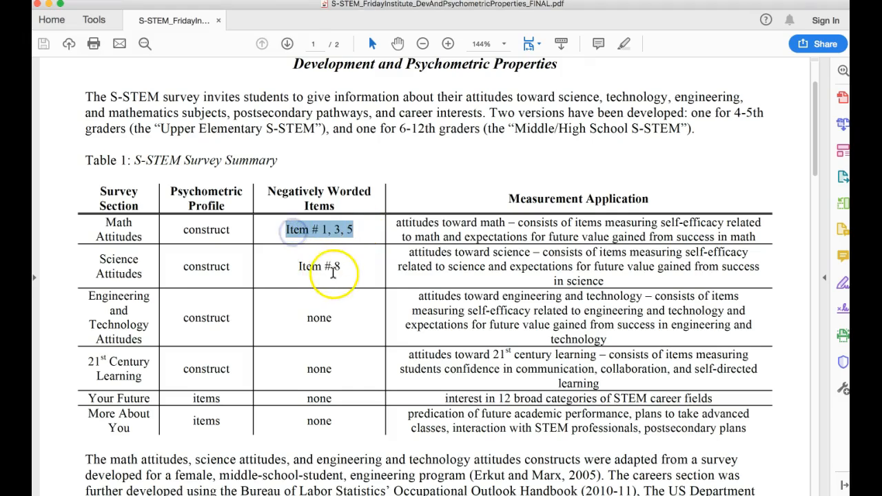
{"action": "left_click_drag", "start_coordinate": [342, 267], "coordinate": [295, 265]}
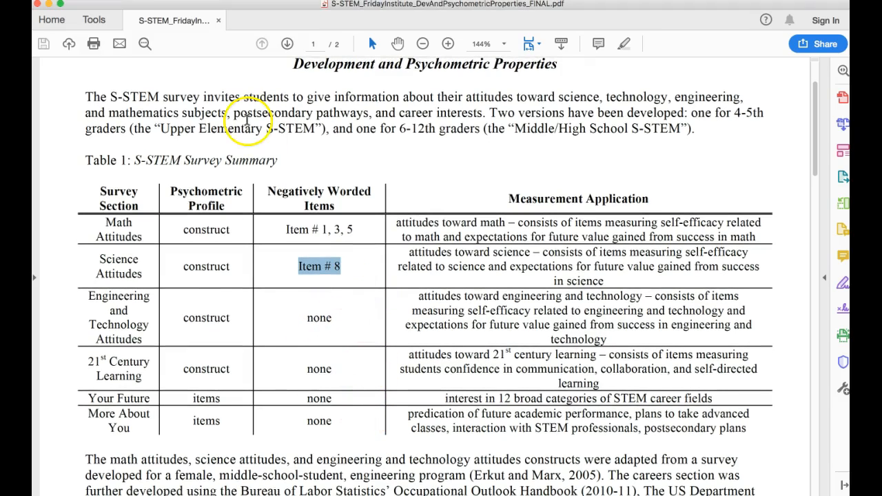
Step: Minimize the PDF and reposition the SPSS Statistics Data Editor window with the merged Upper Elementary 4-5th survey data
{"action": "left_click", "coordinate": [48, 5]}
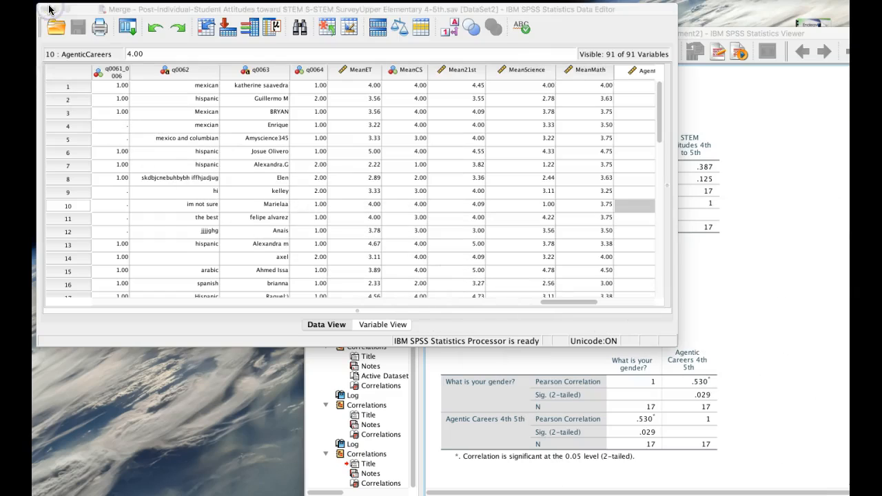
{"action": "left_click_drag", "start_coordinate": [539, 11], "coordinate": [577, 60]}
Step: Examine the survey data set's cases and columns, from the computed means back to the respondent fields and CustomData1
{"action": "scroll", "coordinate": [544, 256], "scroll_direction": "down", "scroll_amount": 5}
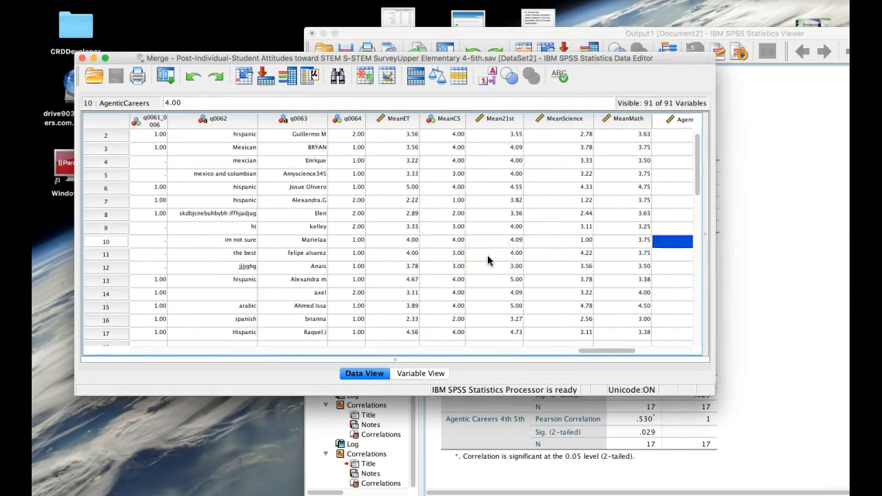
{"action": "scroll", "coordinate": [487, 261], "scroll_direction": "up", "scroll_amount": 3}
{"action": "scroll", "coordinate": [488, 260], "scroll_direction": "right", "scroll_amount": 3}
{"action": "scroll", "coordinate": [487, 260], "scroll_direction": "left", "scroll_amount": 10}
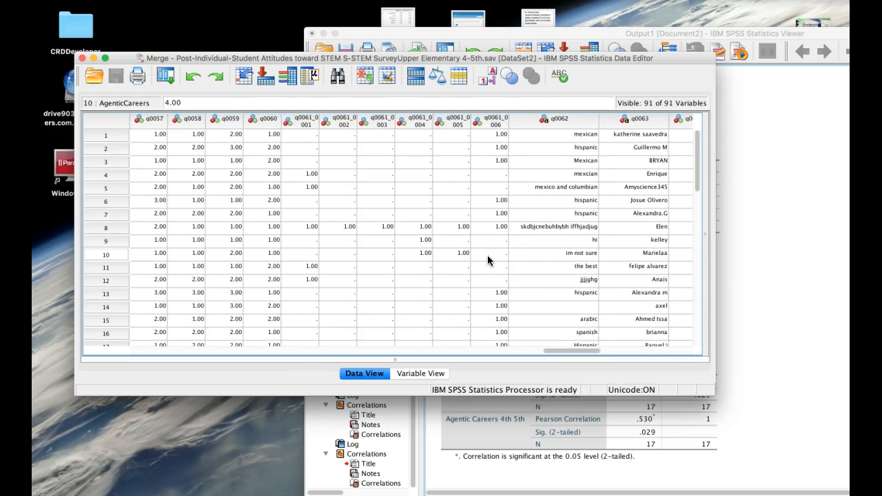
{"action": "scroll", "coordinate": [487, 260], "scroll_direction": "left", "scroll_amount": 15}
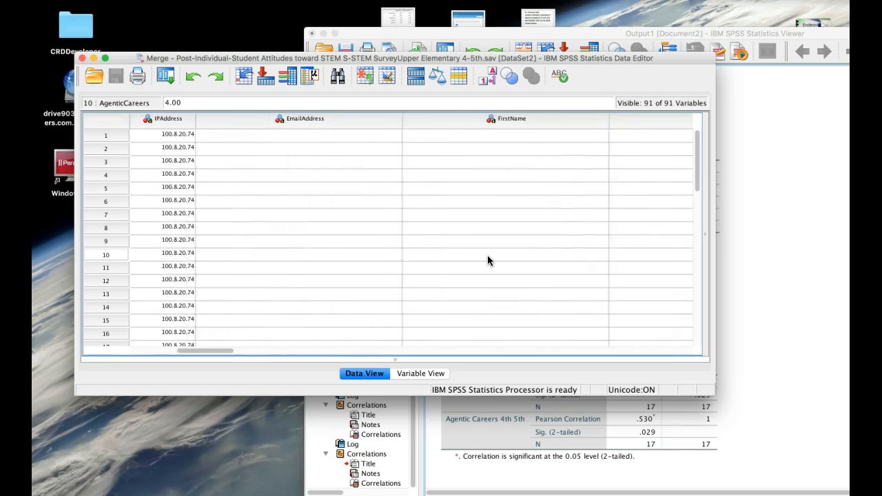
{"action": "scroll", "coordinate": [488, 260], "scroll_direction": "left", "scroll_amount": 5}
{"action": "scroll", "coordinate": [488, 261], "scroll_direction": "right", "scroll_amount": 5}
{"action": "scroll", "coordinate": [488, 260], "scroll_direction": "left", "scroll_amount": 3}
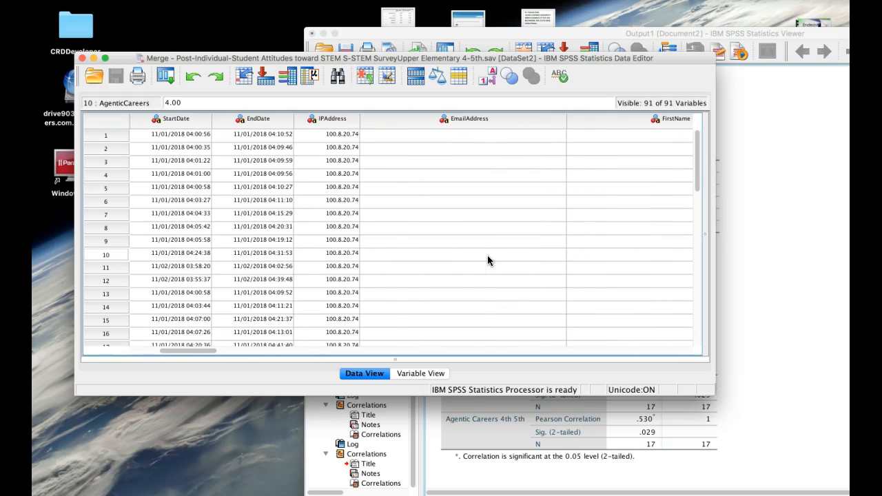
{"action": "scroll", "coordinate": [488, 261], "scroll_direction": "right", "scroll_amount": 4}
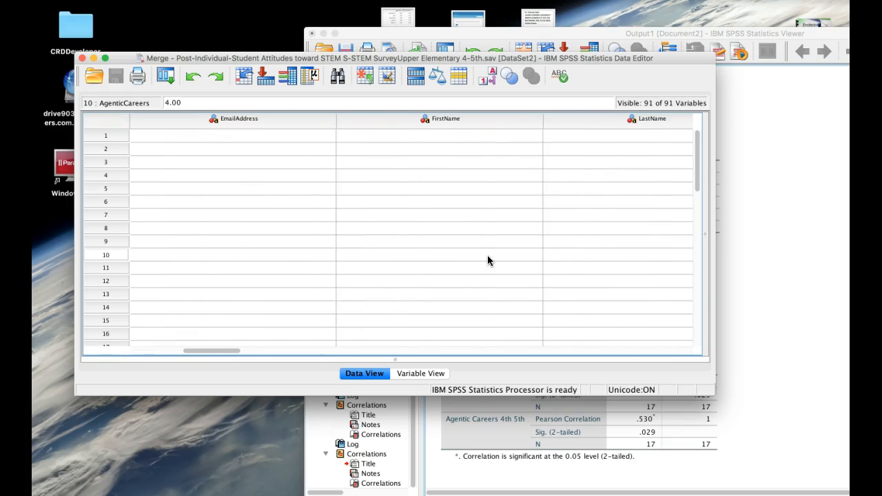
{"action": "scroll", "coordinate": [488, 261], "scroll_direction": "right", "scroll_amount": 2}
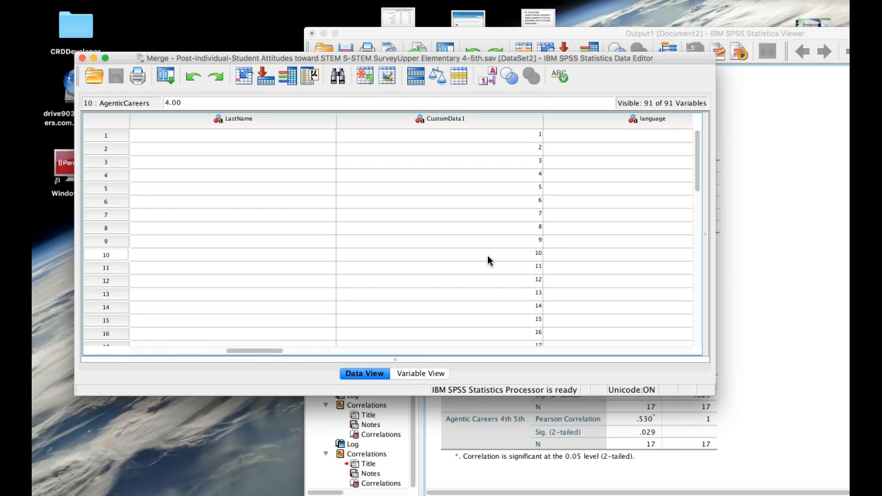
{"action": "scroll", "coordinate": [488, 261], "scroll_direction": "down", "scroll_amount": 1}
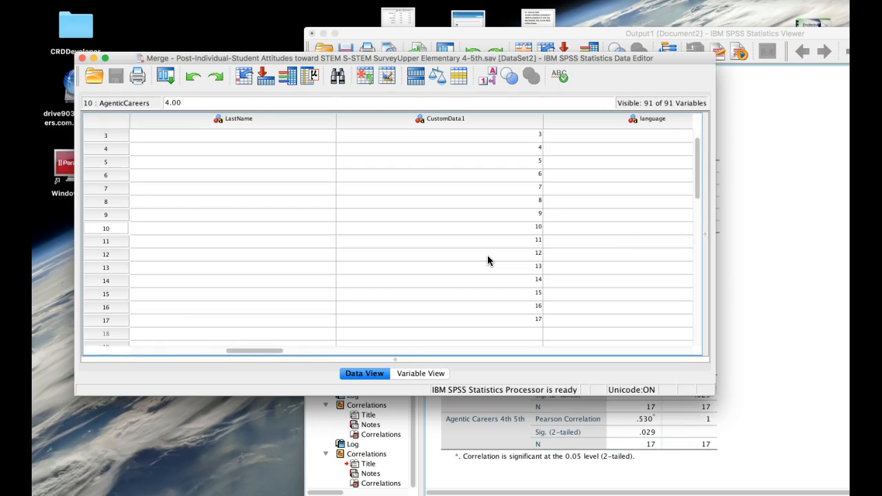
{"action": "scroll", "coordinate": [488, 261], "scroll_direction": "up", "scroll_amount": 1}
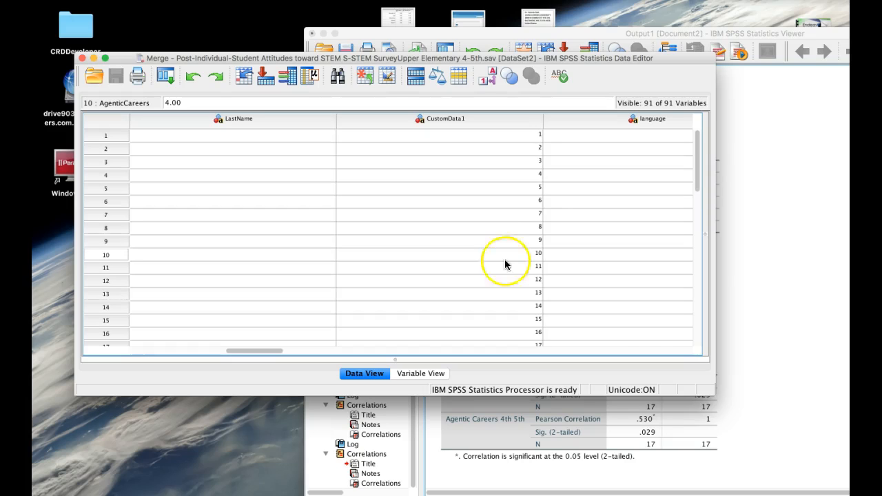
Step: Enlarge and reposition the Data Editor window, and switch from the data to the variable definitions
{"action": "left_click_drag", "start_coordinate": [717, 393], "coordinate": [745, 416]}
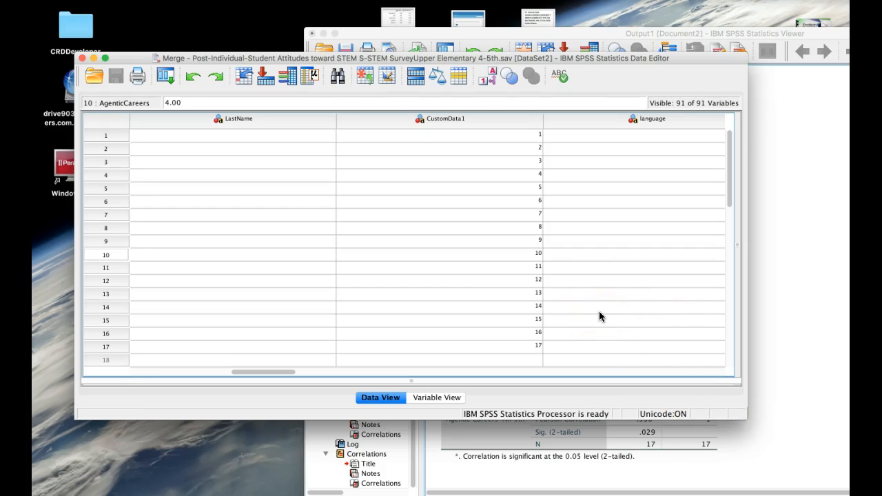
{"action": "left_click_drag", "start_coordinate": [575, 62], "coordinate": [572, 32]}
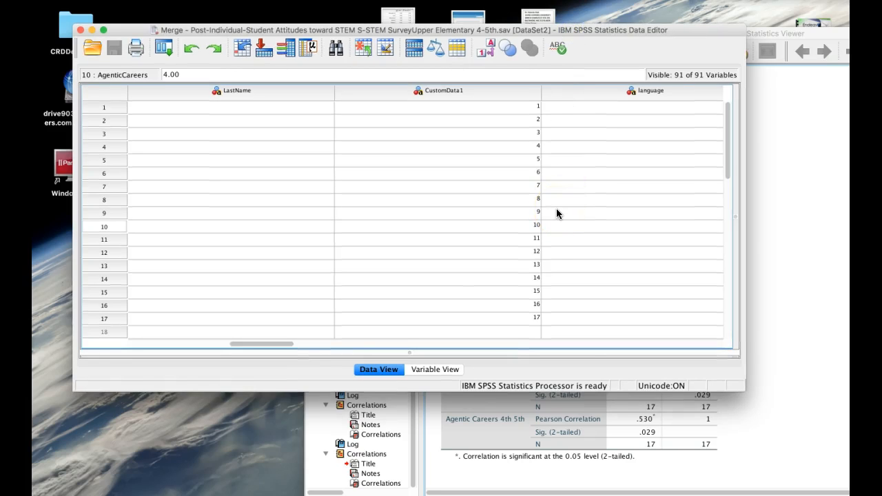
{"action": "left_click", "coordinate": [443, 370]}
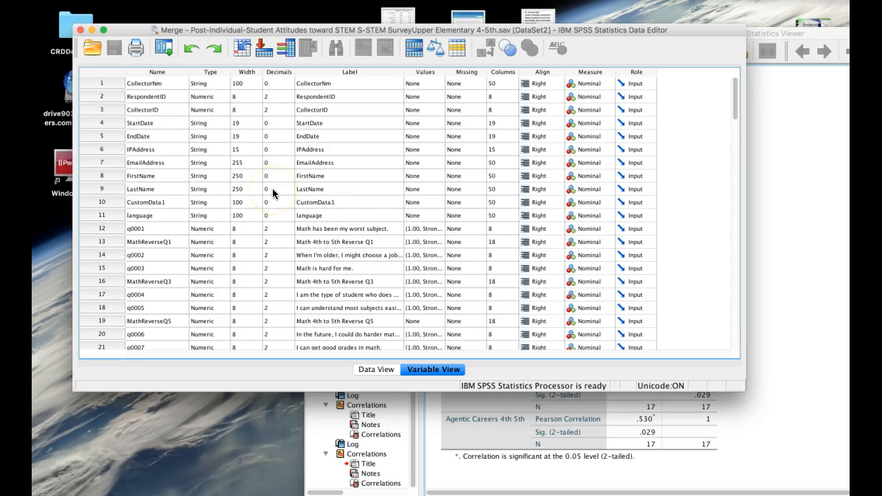
Step: Inspect the variables MathReverseQ1, MathReverseQ3 and MathReverseQ5, and look up the Recode into Different Variables command without running it
{"action": "left_click", "coordinate": [177, 242]}
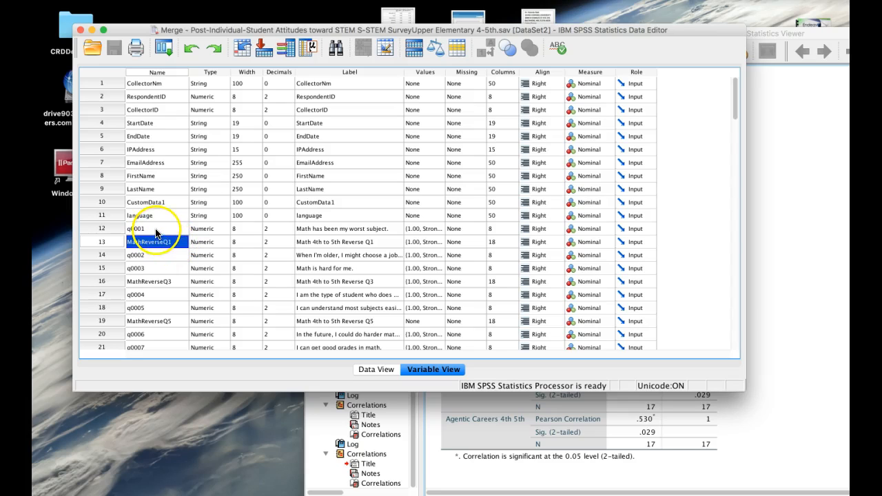
{"action": "left_click", "coordinate": [167, 279]}
{"action": "left_click", "coordinate": [174, 322]}
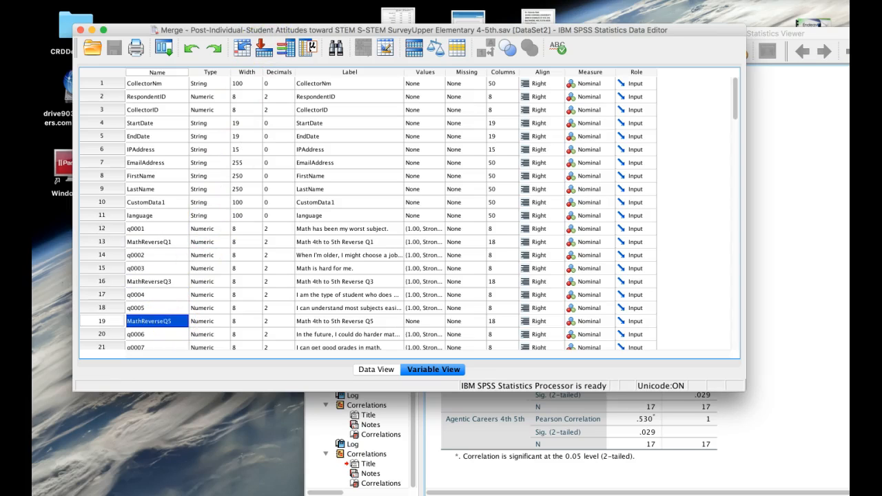
{"action": "left_click", "coordinate": [255, 1]}
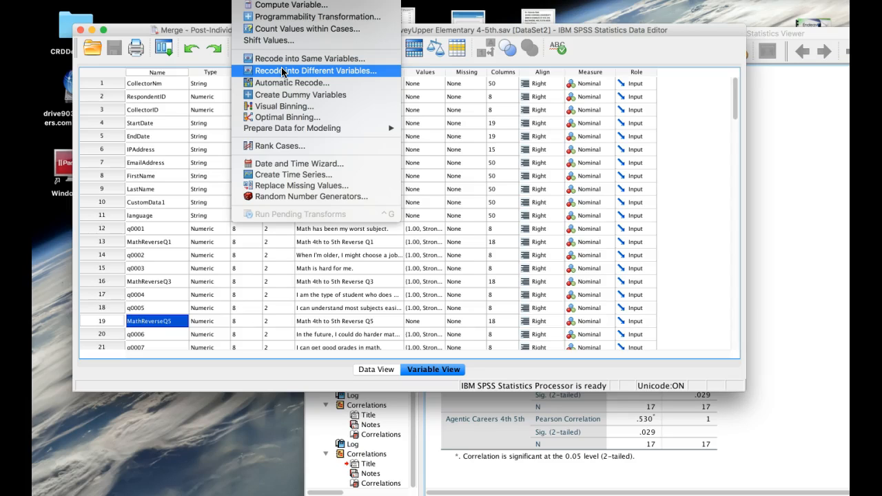
{"action": "left_click", "coordinate": [141, 34]}
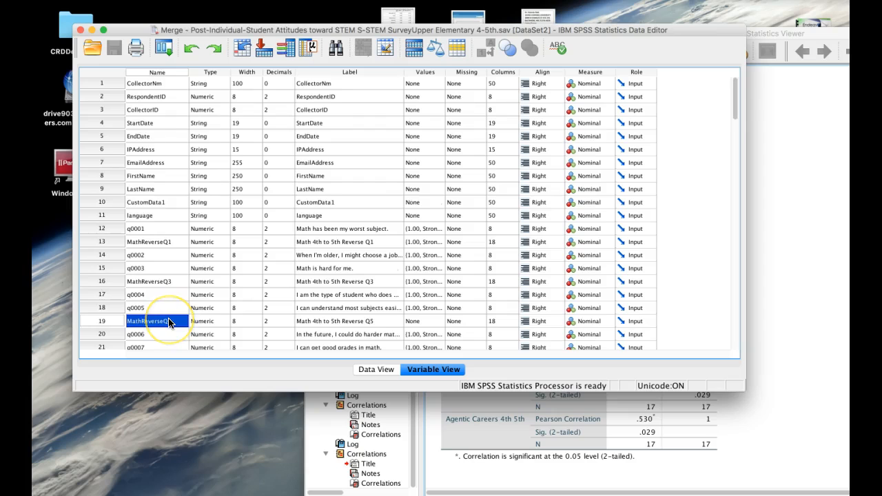
Step: Locate the reverse-coded science variable ReverseScienceQ16 in the variable list and select its name
{"action": "scroll", "coordinate": [168, 321], "scroll_direction": "down", "scroll_amount": 6}
{"action": "scroll", "coordinate": [169, 318], "scroll_direction": "down", "scroll_amount": 1}
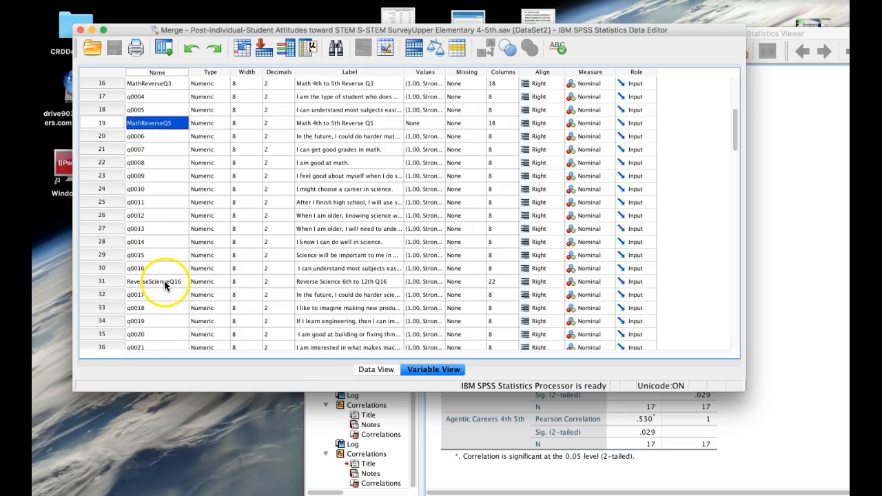
{"action": "left_click", "coordinate": [164, 281]}
{"action": "scroll", "coordinate": [164, 281], "scroll_direction": "up", "scroll_amount": 3}
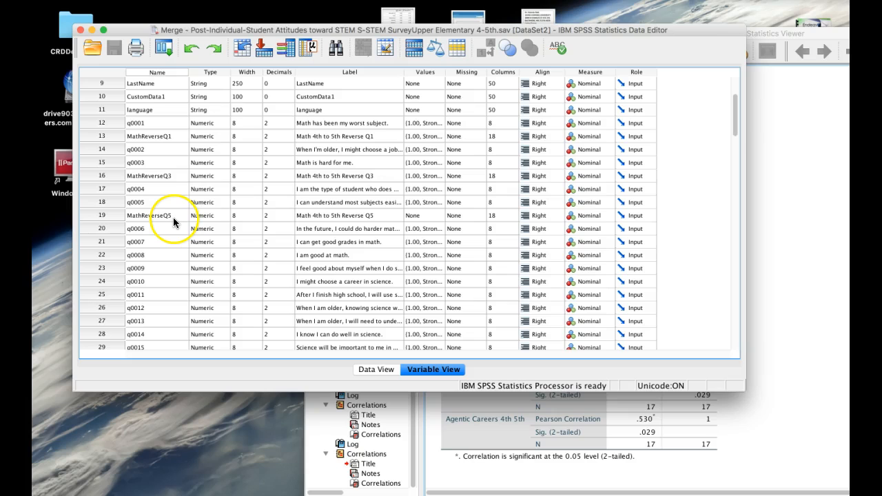
Step: Look through the whole variable list to the computed scale means at its end and select MeanMath
{"action": "scroll", "coordinate": [180, 216], "scroll_direction": "down", "scroll_amount": 2}
{"action": "scroll", "coordinate": [180, 216], "scroll_direction": "down", "scroll_amount": 15}
{"action": "scroll", "coordinate": [180, 216], "scroll_direction": "up", "scroll_amount": 20}
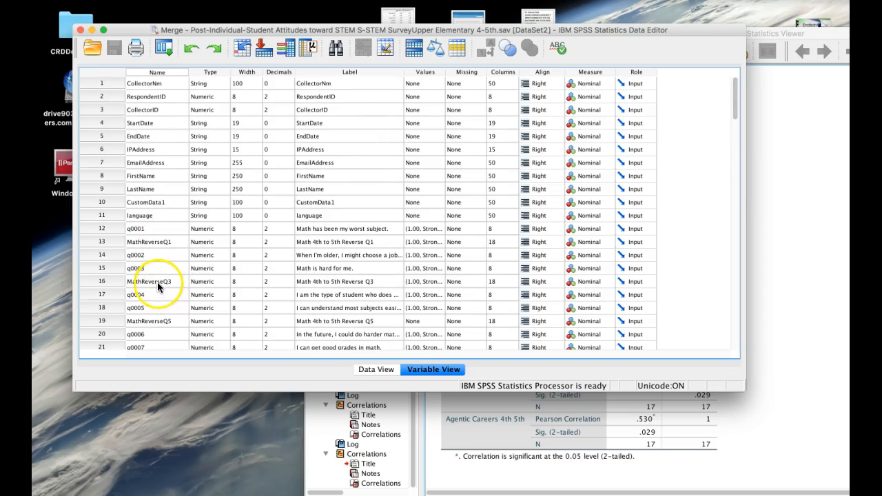
{"action": "scroll", "coordinate": [186, 327], "scroll_direction": "down", "scroll_amount": 17}
{"action": "scroll", "coordinate": [189, 327], "scroll_direction": "down", "scroll_amount": 10}
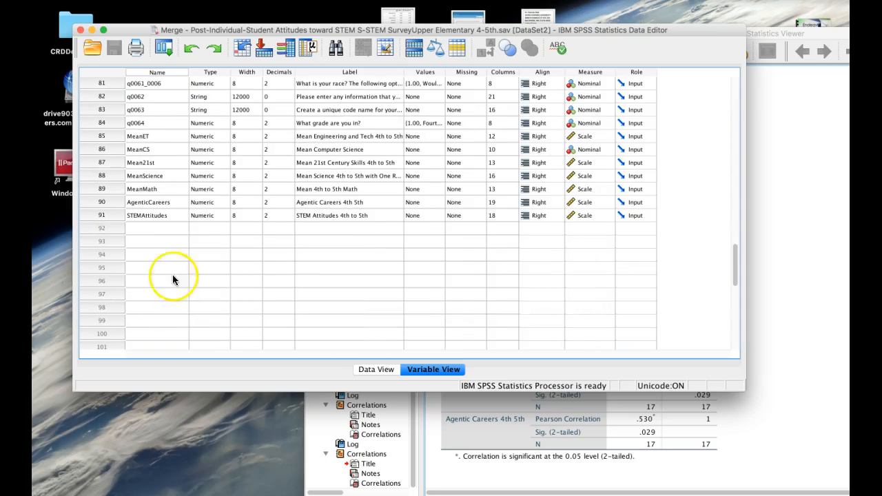
{"action": "left_click", "coordinate": [144, 188]}
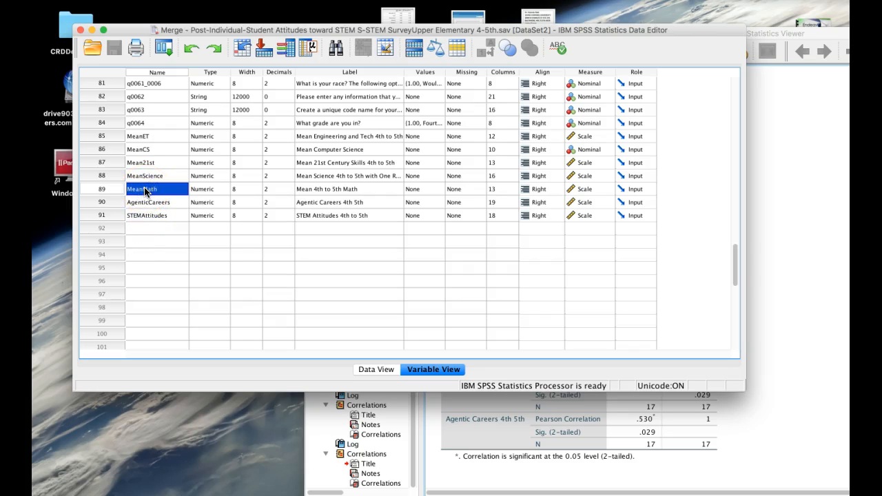
Step: Select MeanET and review the MEAN expression for STEMAttitudes45 in Compute Variable without running it
{"action": "left_click", "coordinate": [139, 137]}
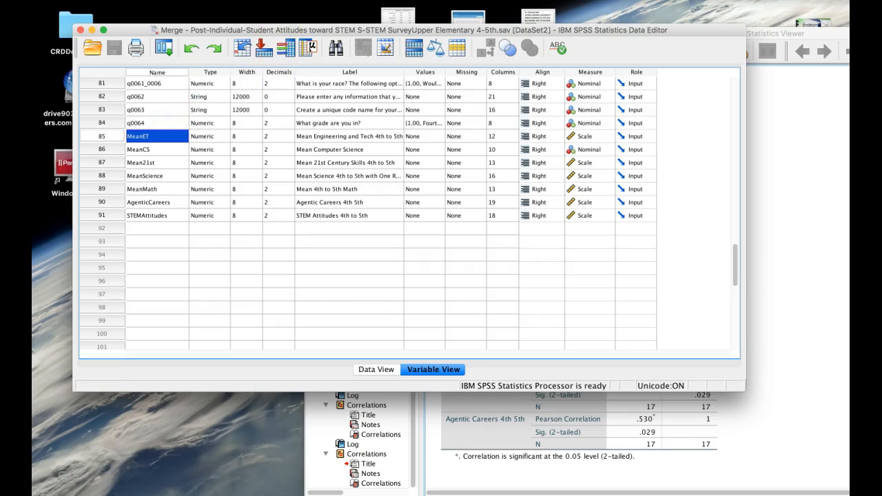
{"action": "left_click", "coordinate": [255, 1]}
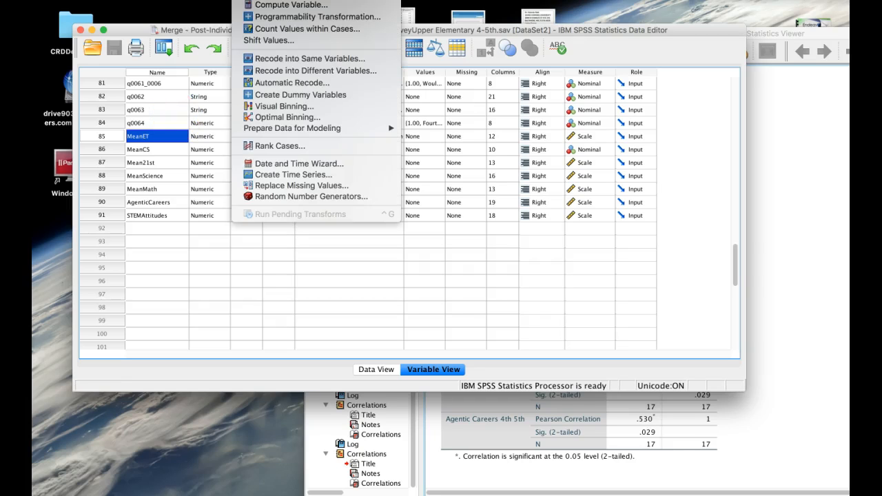
{"action": "left_click", "coordinate": [268, 5]}
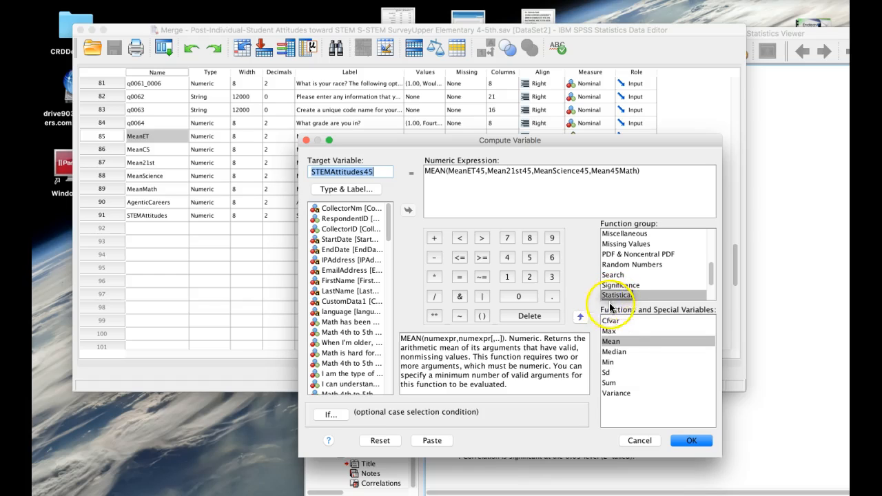
{"action": "left_click", "coordinate": [640, 439]}
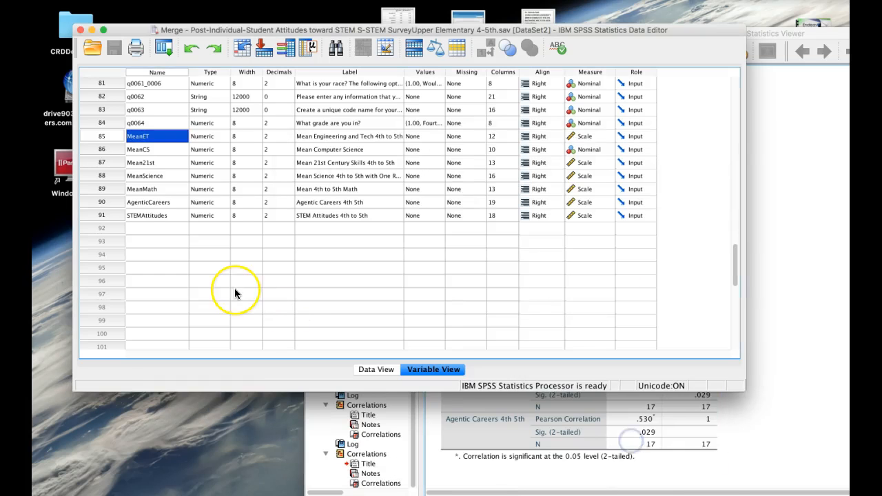
Step: Go through the computed variables Mean21st, MeanScience and MeanMath, and the combined scales STEMAttitudes and AgenticCareers
{"action": "left_click", "coordinate": [156, 166]}
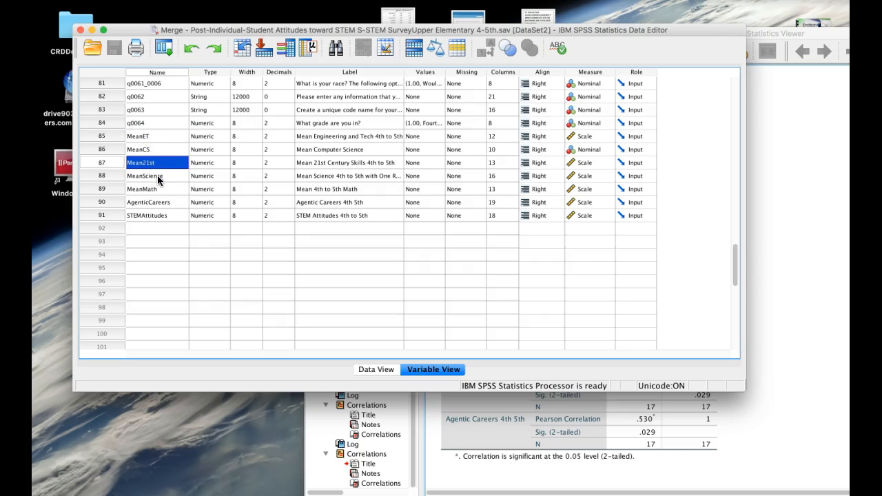
{"action": "left_click", "coordinate": [157, 175]}
{"action": "left_click", "coordinate": [157, 188]}
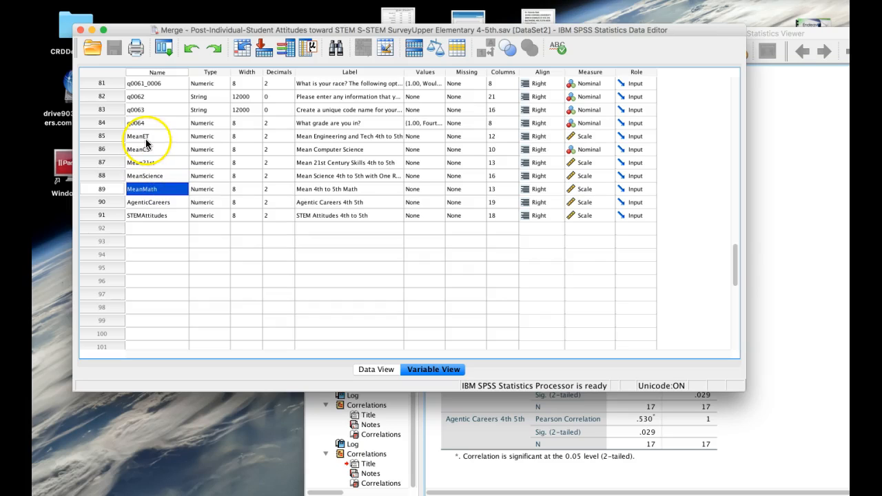
{"action": "left_click", "coordinate": [145, 216]}
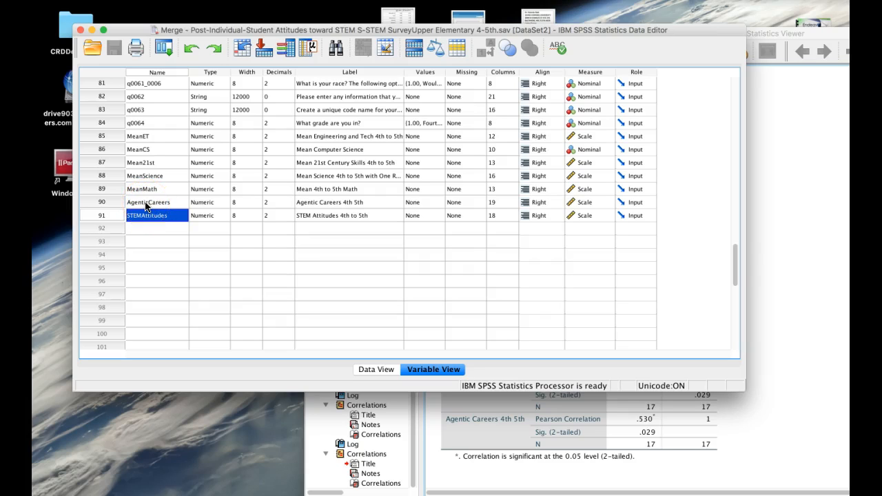
{"action": "left_click", "coordinate": [146, 204]}
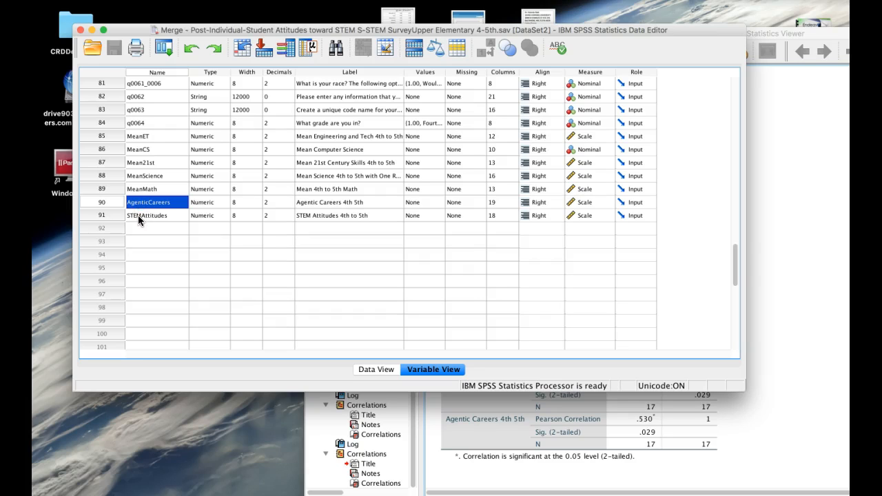
Step: Switch the Data Editor to the case data, and bring the output viewer window forward and reposition it
{"action": "left_click", "coordinate": [371, 369]}
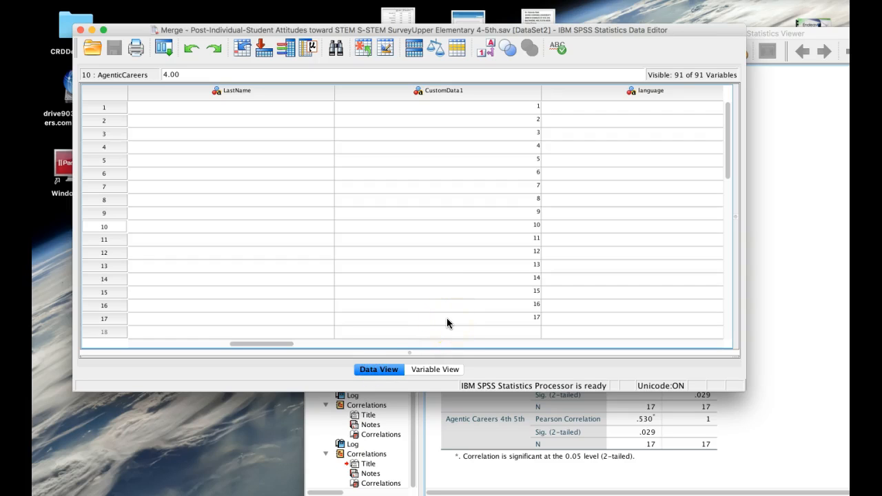
{"action": "left_click", "coordinate": [789, 389]}
{"action": "left_click_drag", "start_coordinate": [515, 32], "coordinate": [286, 12]}
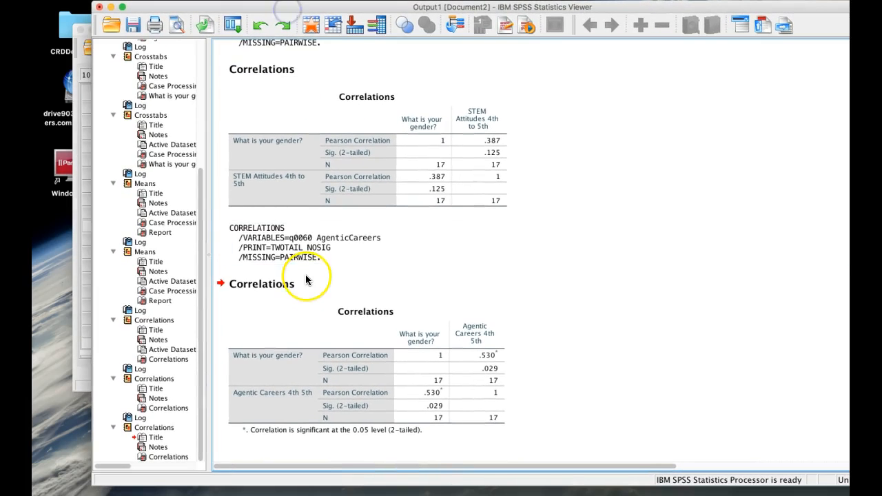
Step: Return to the Data Editor and run a two-tailed Pearson bivariate correlation of gender with Agentic Careers, flagging significant correlations
{"action": "mouse_move", "coordinate": [378, 485]}
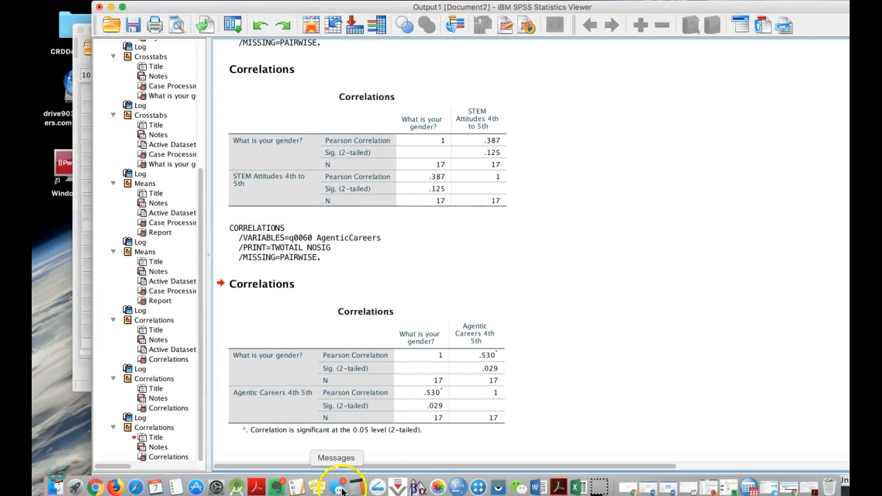
{"action": "left_click", "coordinate": [459, 488]}
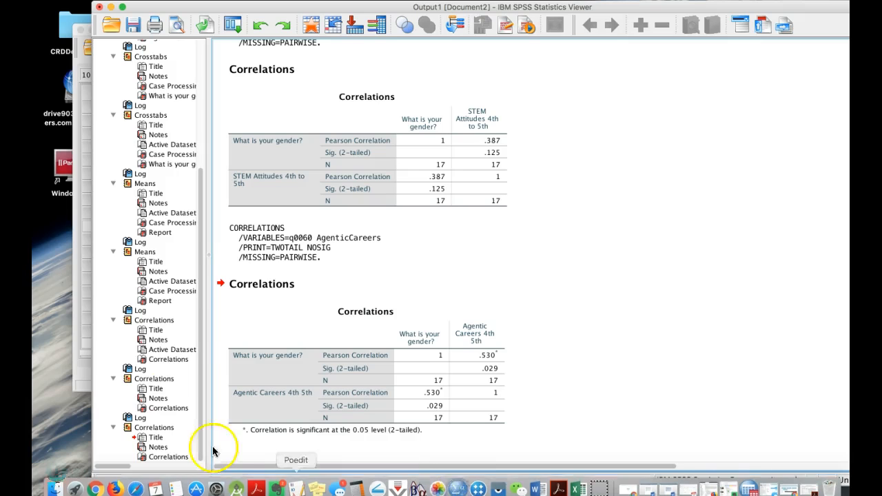
{"action": "left_click", "coordinate": [77, 372]}
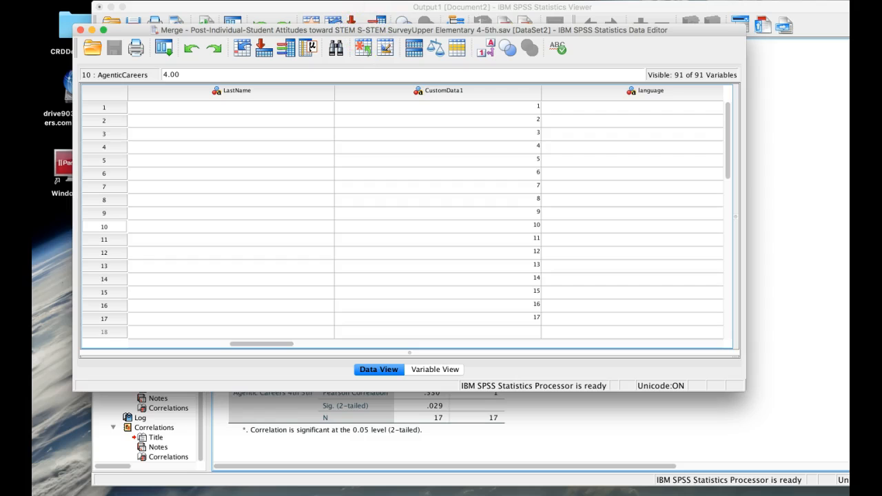
{"action": "left_click", "coordinate": [301, 1]}
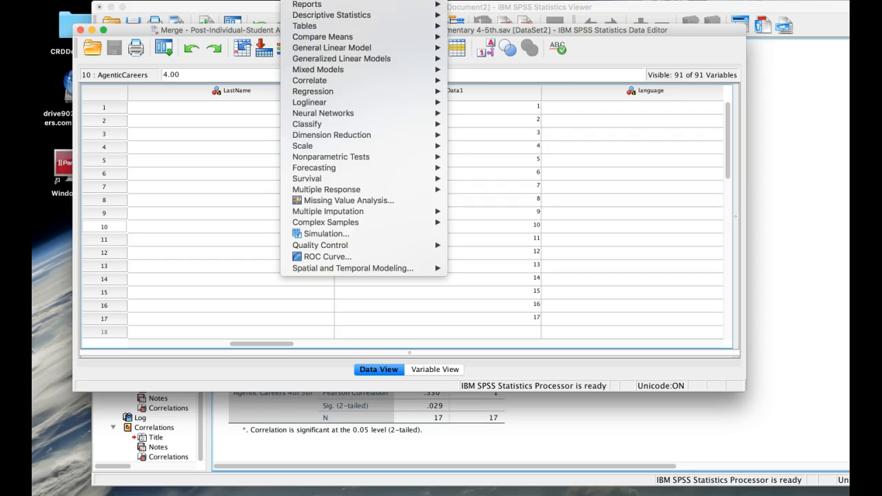
{"action": "mouse_move", "coordinate": [324, 80]}
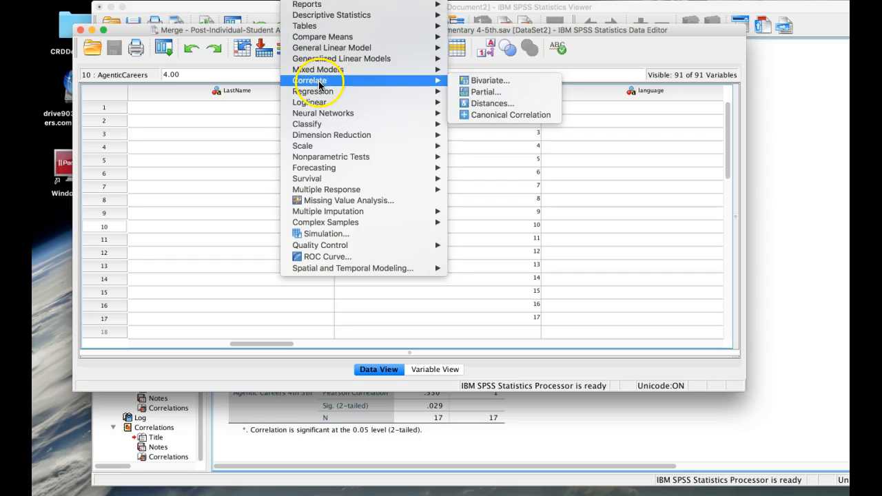
{"action": "left_click", "coordinate": [470, 79]}
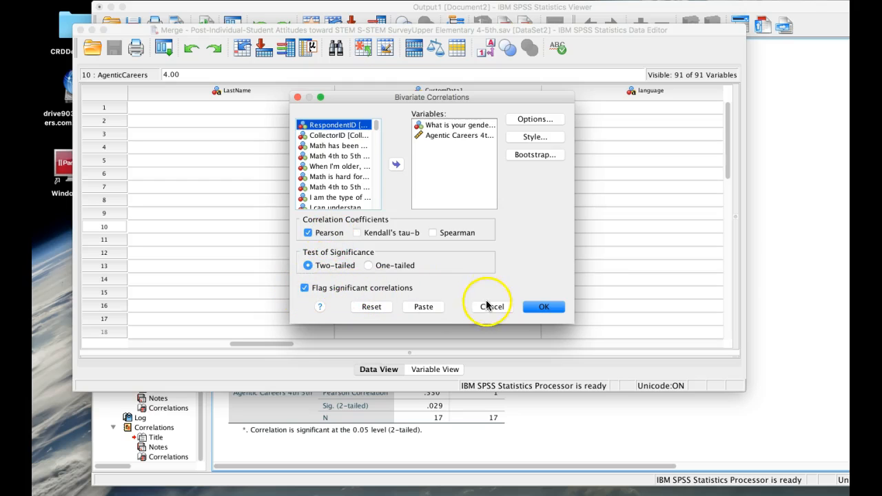
{"action": "left_click", "coordinate": [540, 308]}
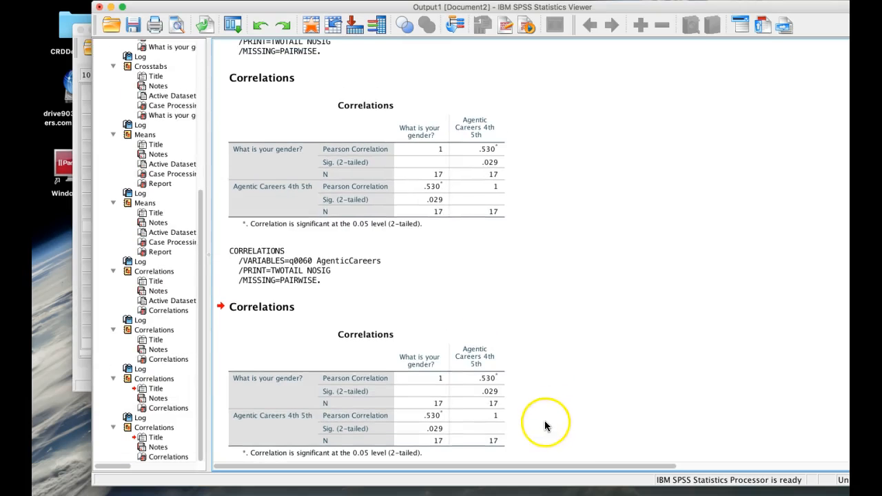
Step: Examine the gender and Agentic Careers correlation tables in the output, and shift the viewer window slightly
{"action": "scroll", "coordinate": [579, 395], "scroll_direction": "down", "scroll_amount": 1}
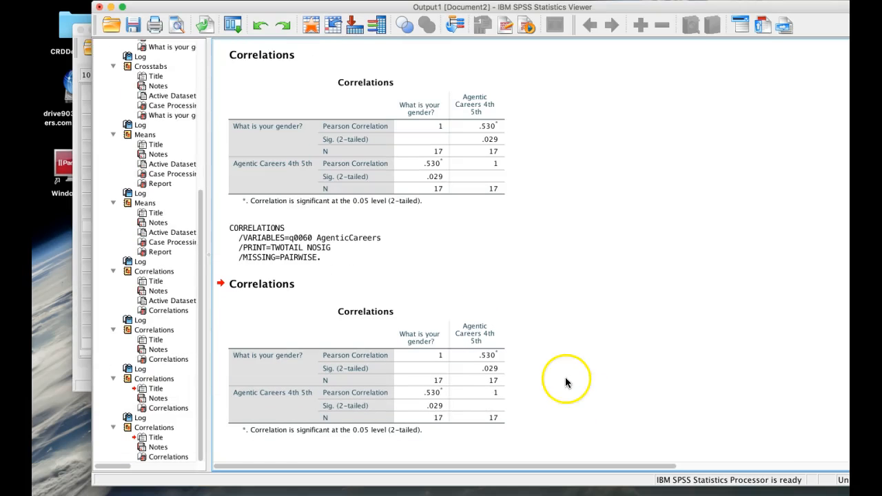
{"action": "left_click", "coordinate": [434, 350]}
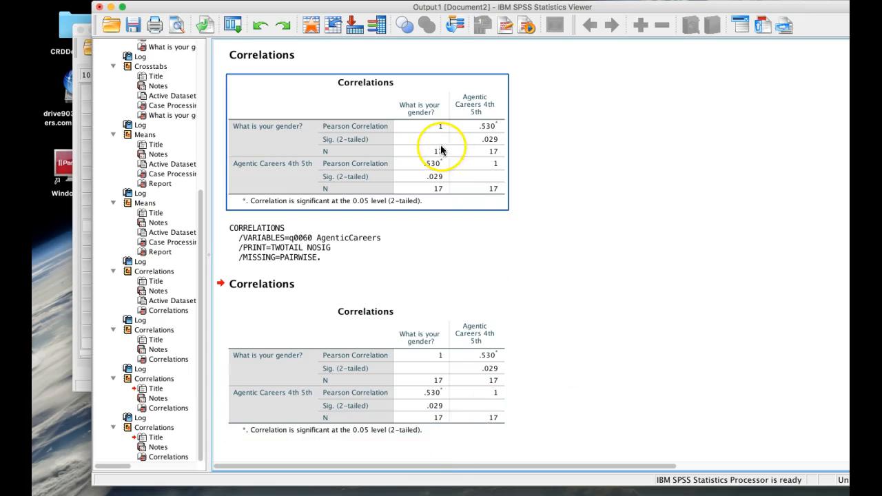
{"action": "left_click_drag", "start_coordinate": [213, 21], "coordinate": [172, 12]}
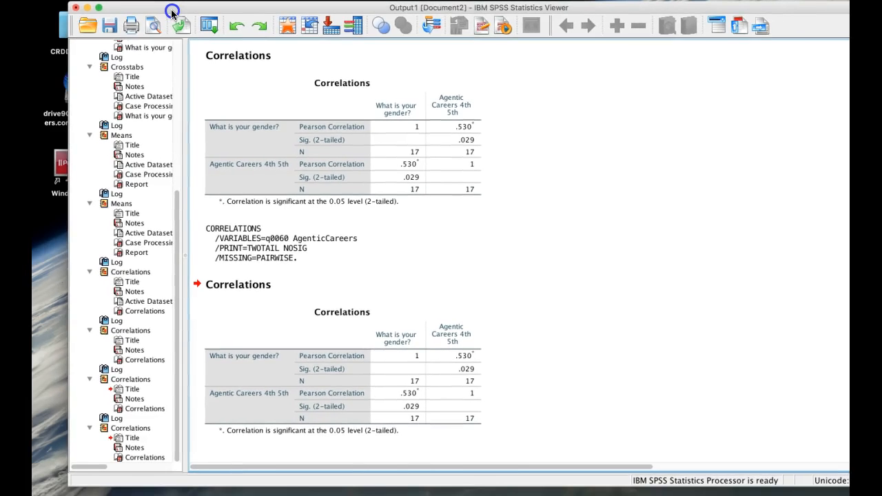